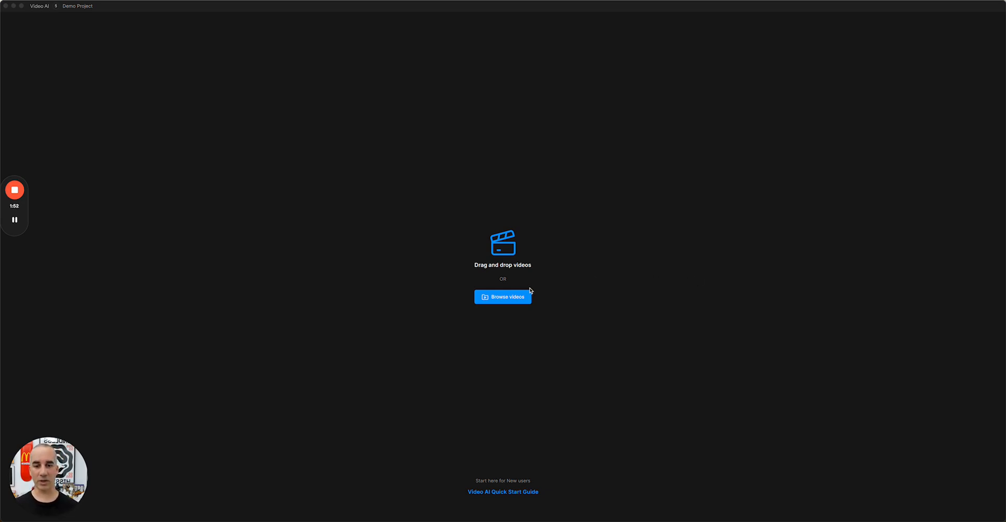
Import the source video (8).mp4 and make view A the active editing view.
click(501, 301)
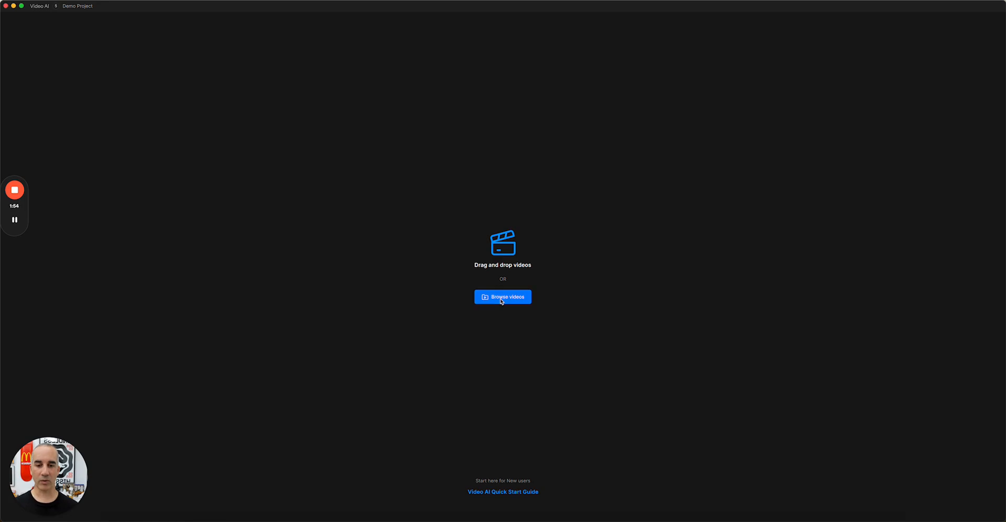
double_click(447, 217)
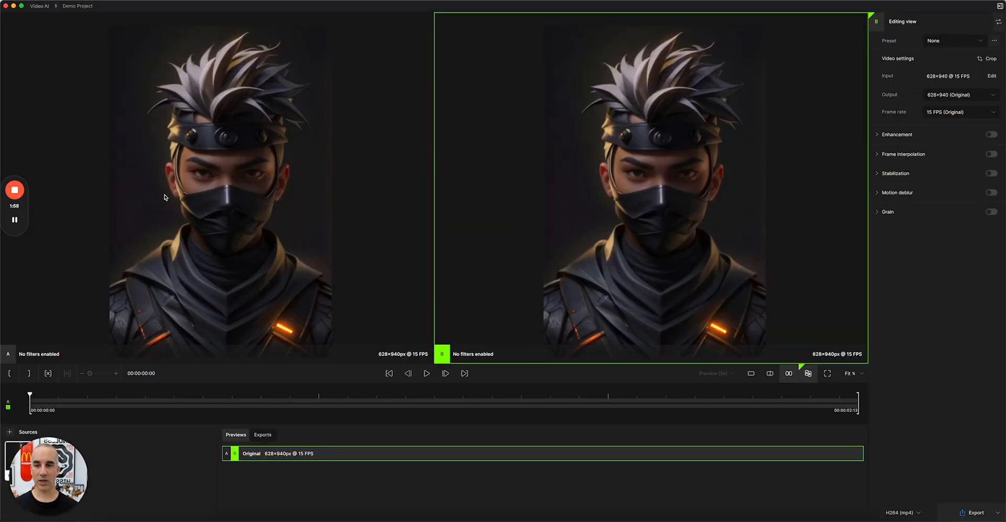
click(213, 188)
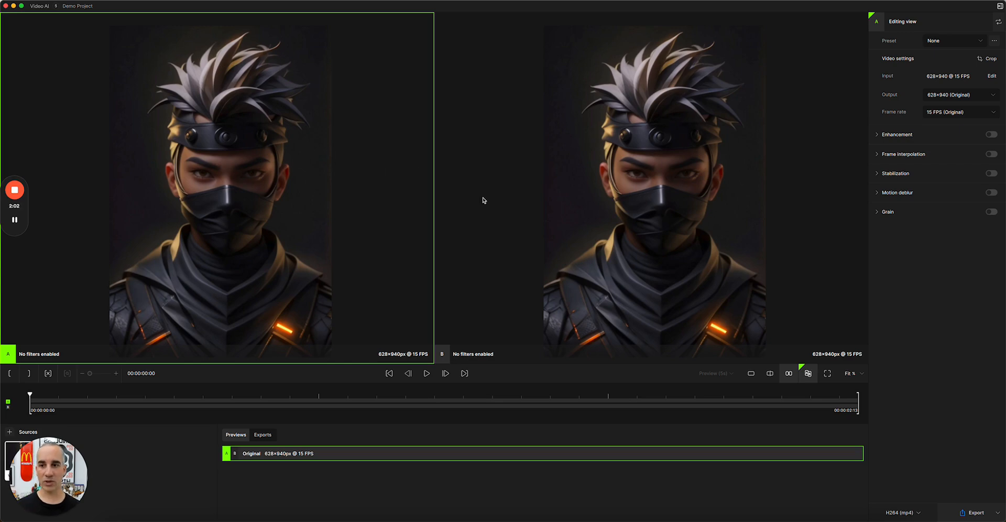
click(537, 198)
click(280, 176)
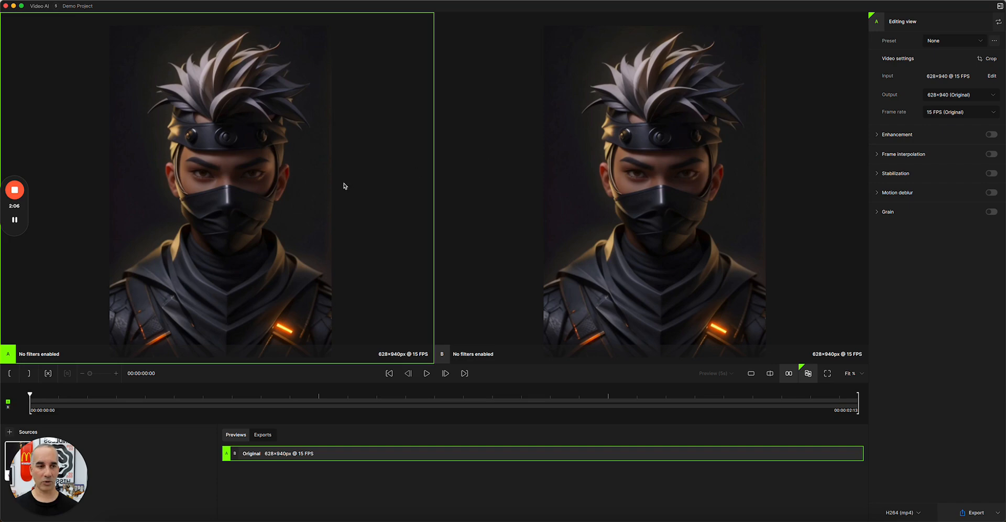
Apply the Upscale to 4K preset to view A and set its frame rate to 30 FPS.
click(967, 45)
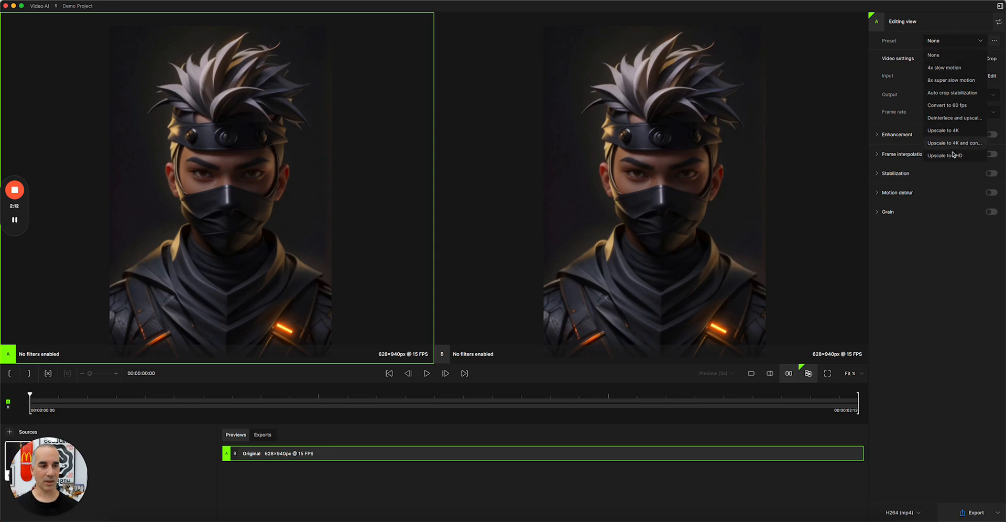
click(955, 130)
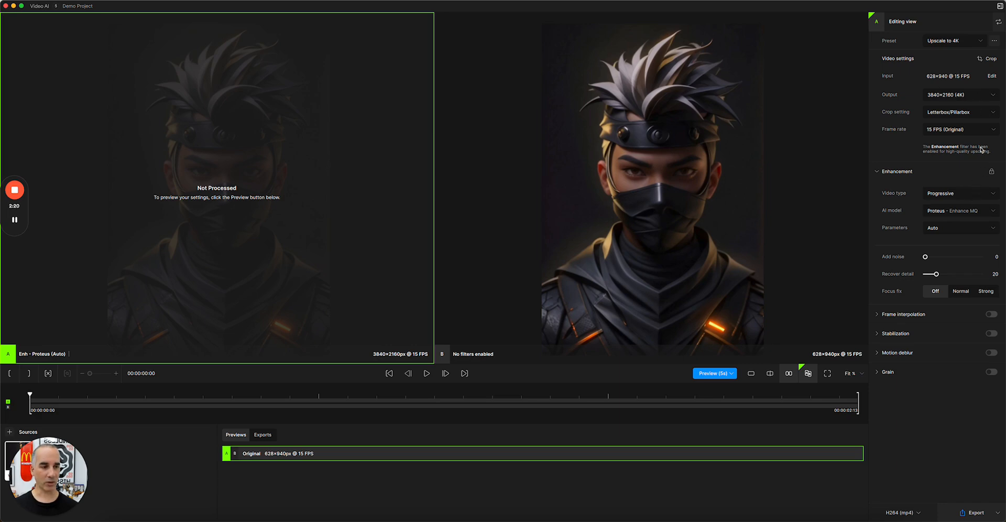
click(970, 130)
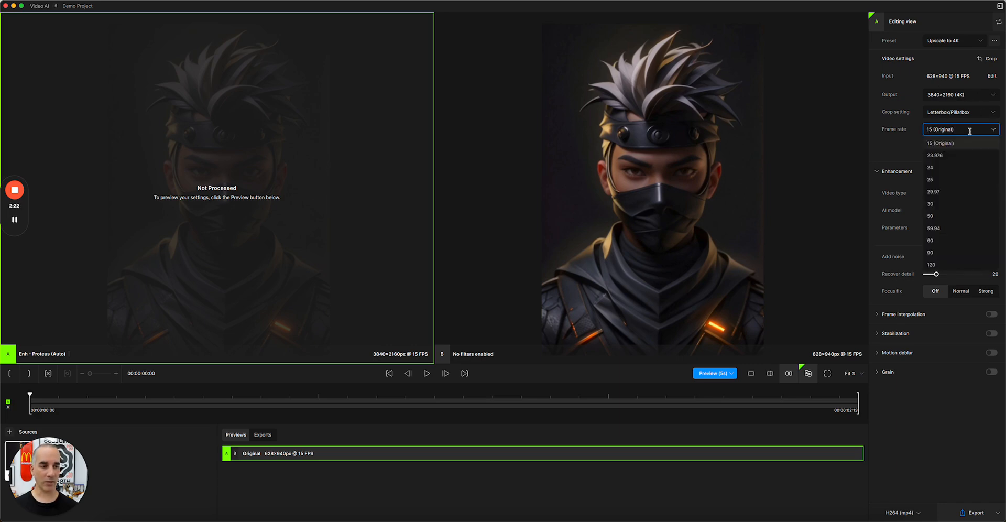
click(950, 204)
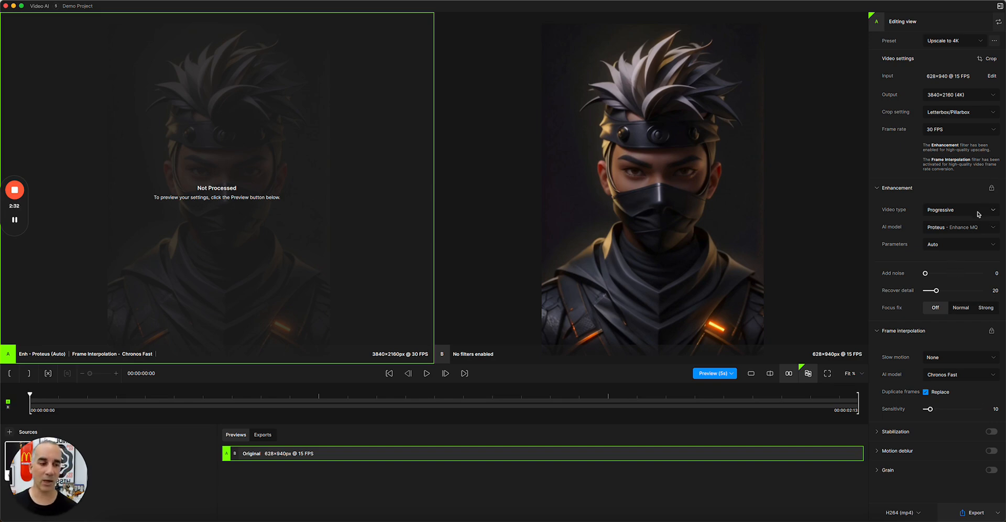
Enable Stabilization and Motion deblur for view A and render a 5-second preview.
click(993, 433)
scroll(995, 446, down, 3)
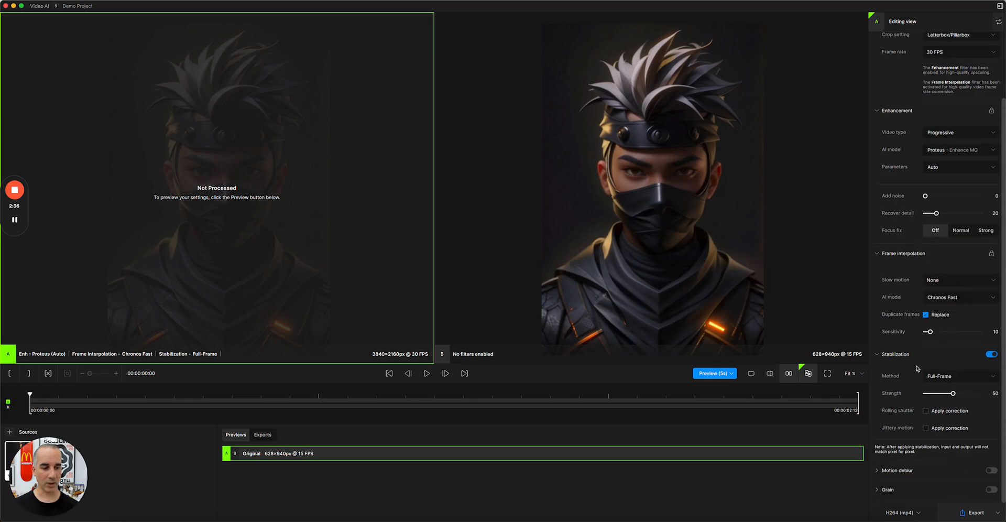
click(992, 470)
scroll(993, 467, down, 1)
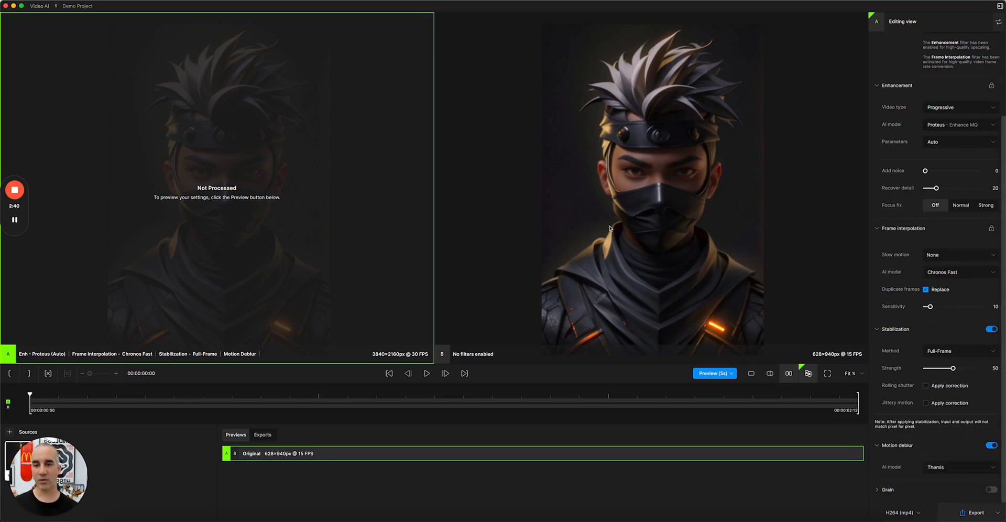
click(710, 374)
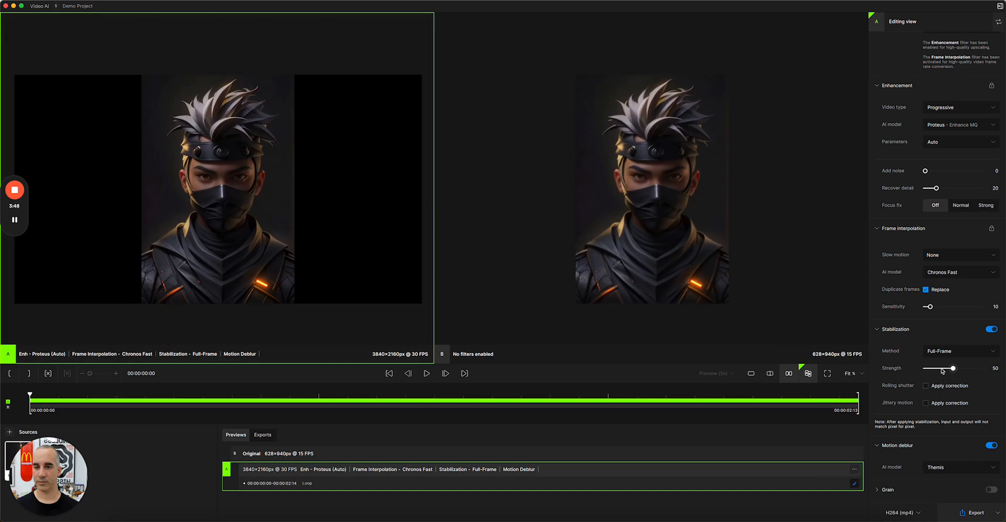
Make the processed view A active and play it alongside the unfiltered view B.
click(503, 298)
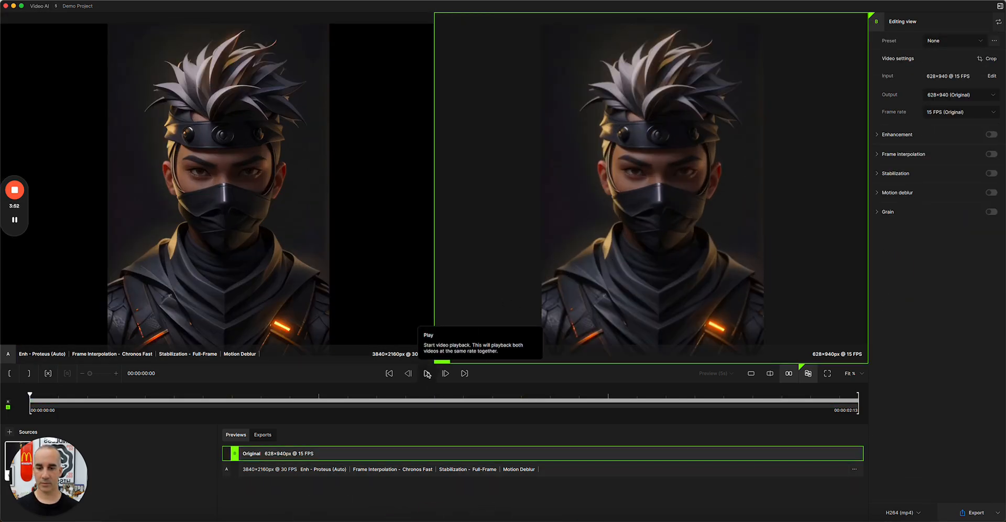
click(273, 222)
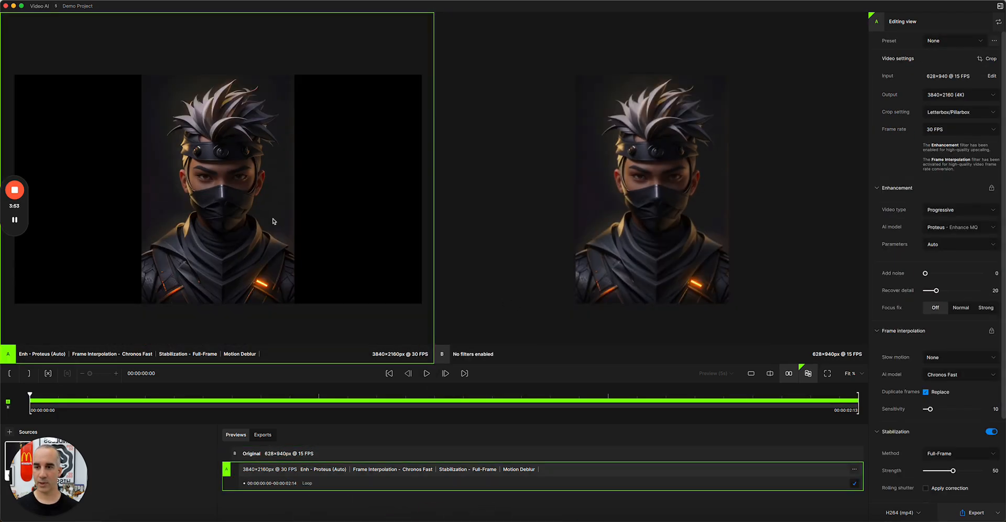
click(427, 373)
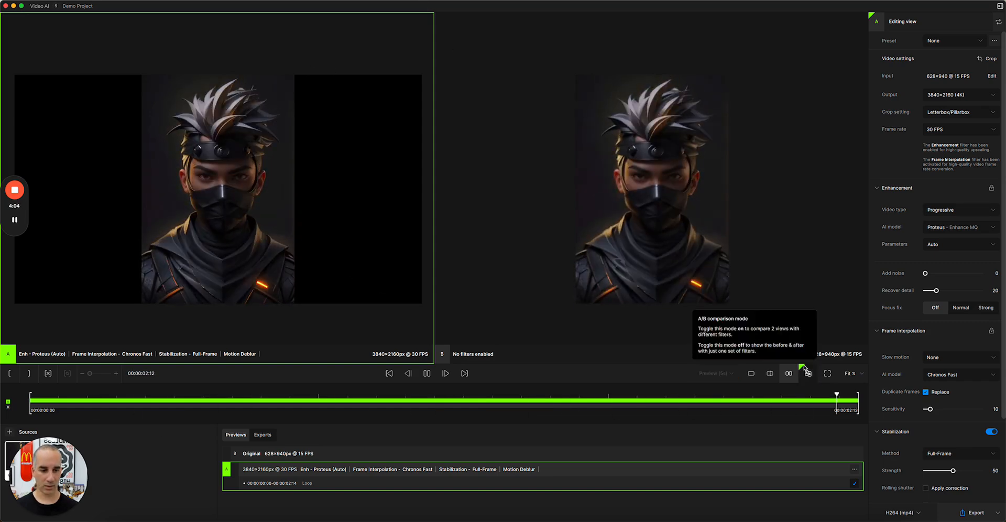
Compare the processed and original videos in full-screen preview using the split, single and side-by-side views.
click(827, 373)
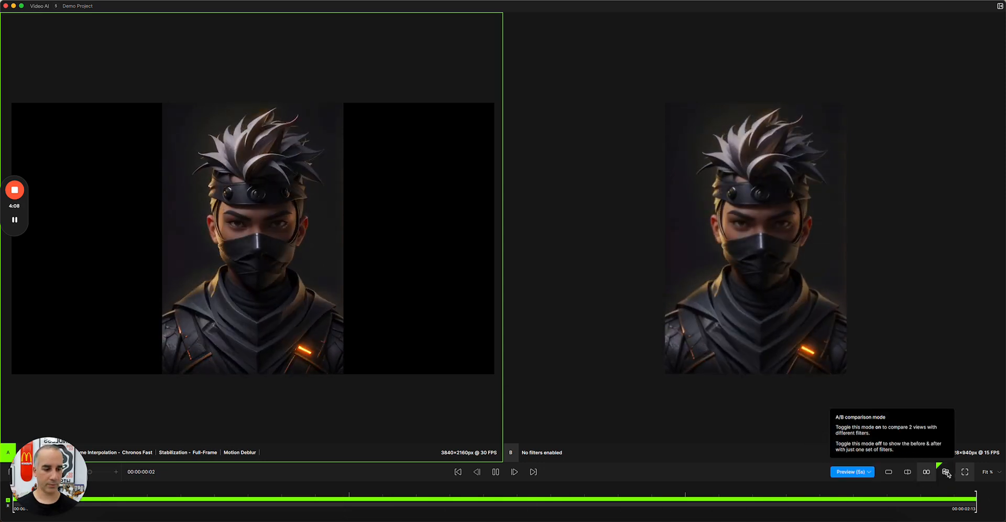
click(906, 472)
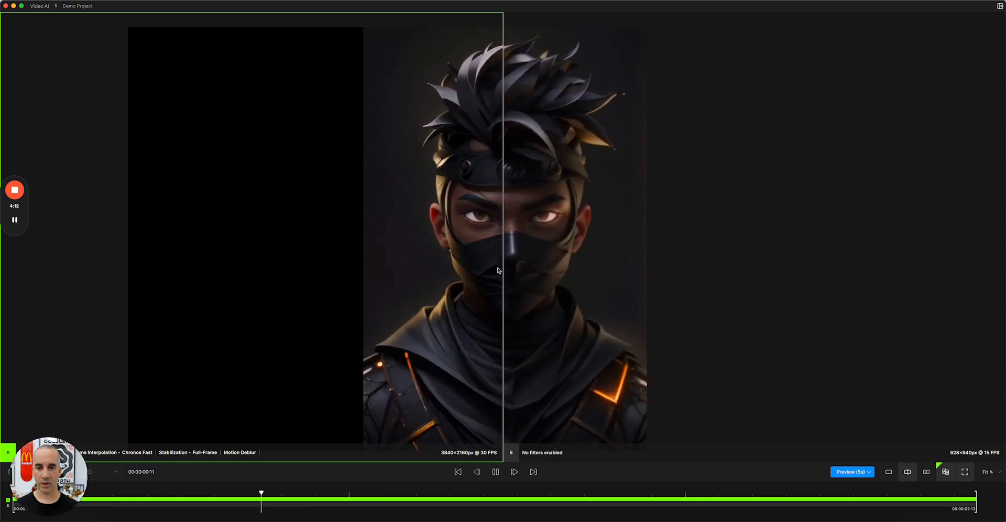
click(535, 272)
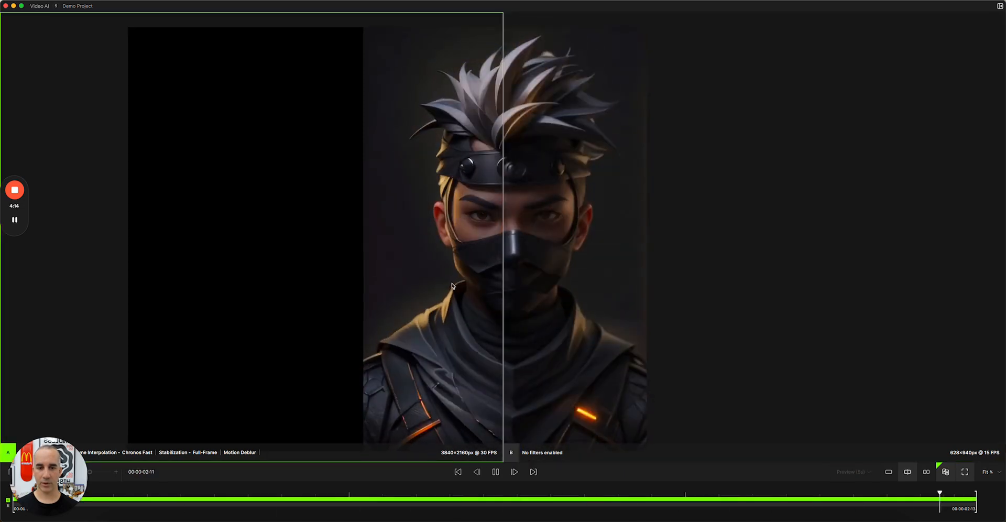
click(408, 271)
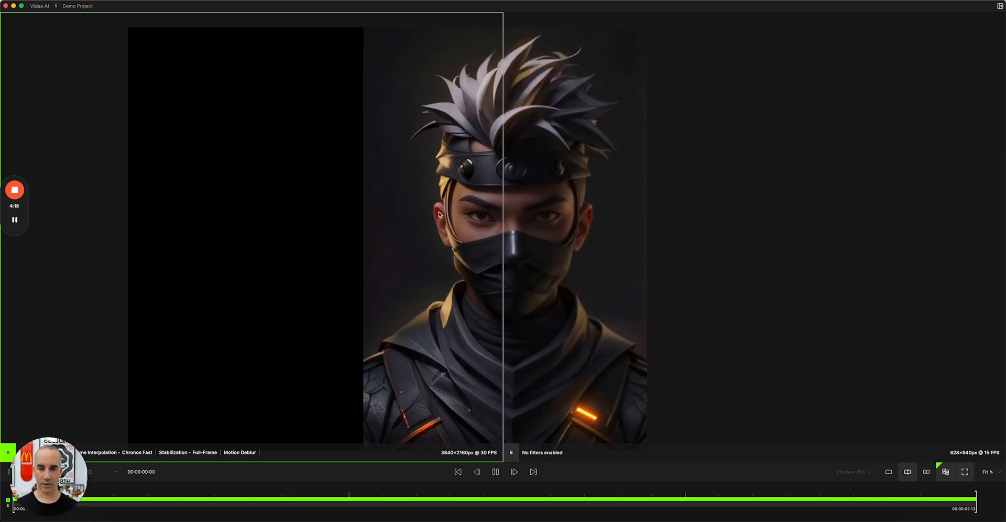
click(889, 474)
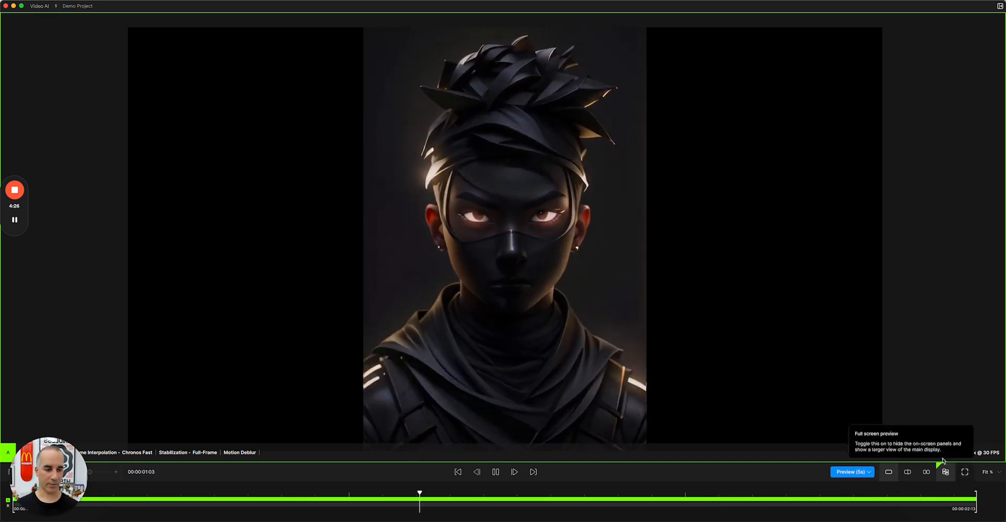
click(926, 474)
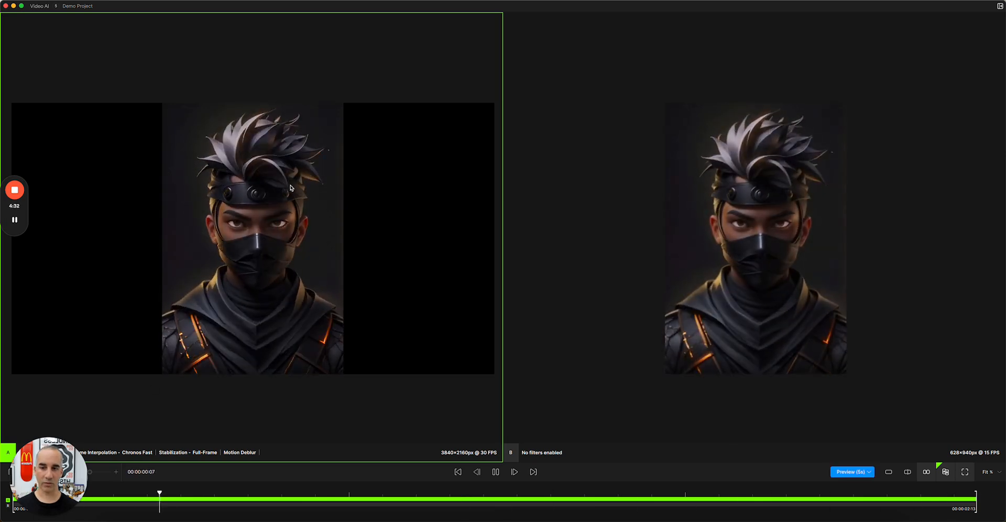
Leave the full-screen preview, export the enhanced video as H264 (mp4), and pause playback.
click(965, 472)
click(976, 514)
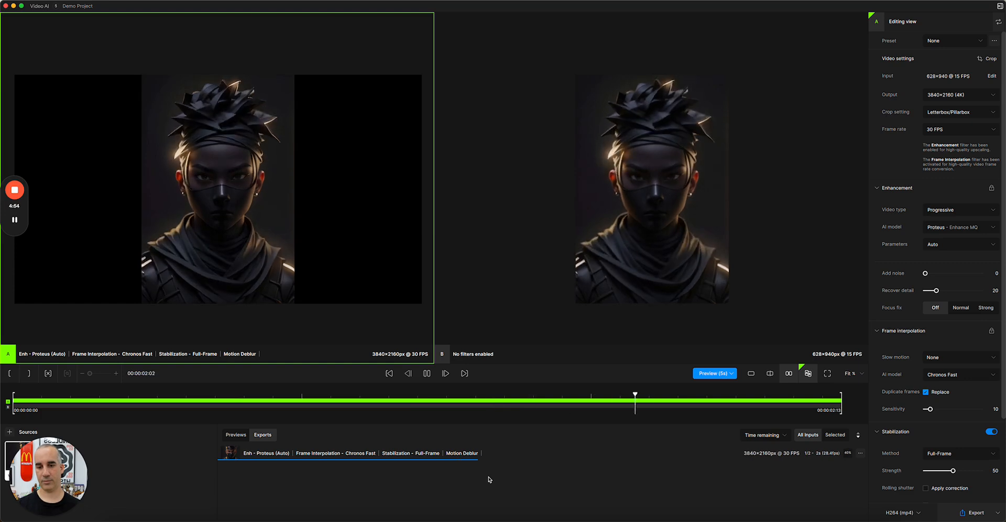
click(427, 374)
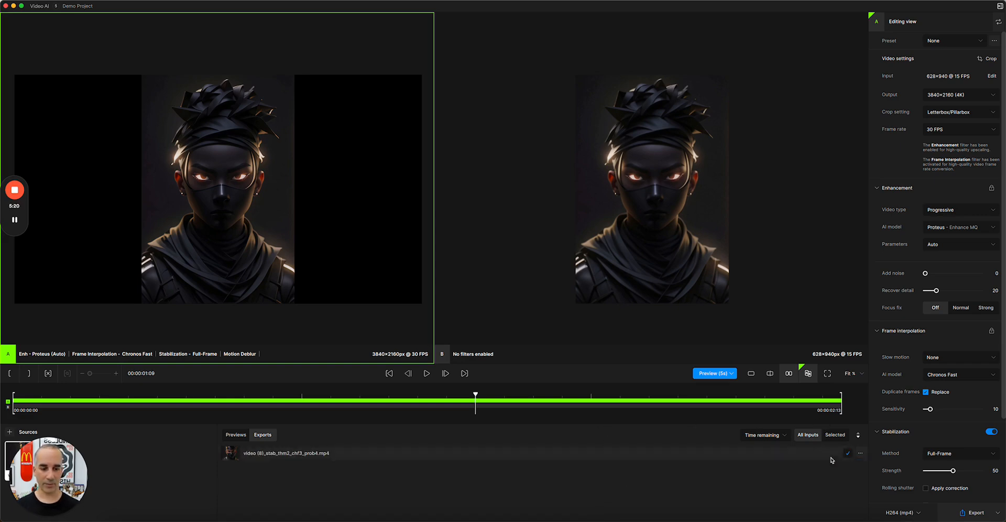
Switch to Finder, open the Downloads folder and play the exported video (8)_stab_thm2_chf3_prob4.mp4 in Quick Look.
click(860, 456)
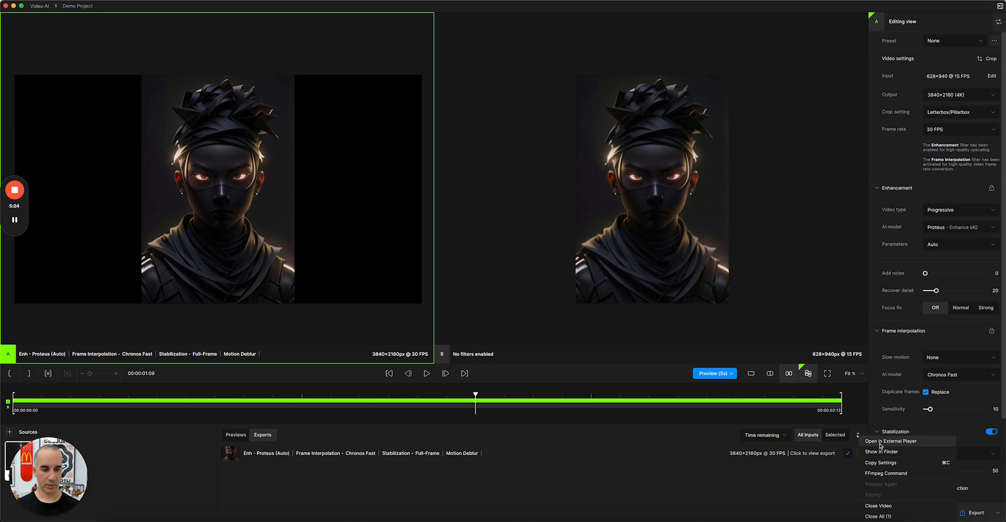
click(607, 493)
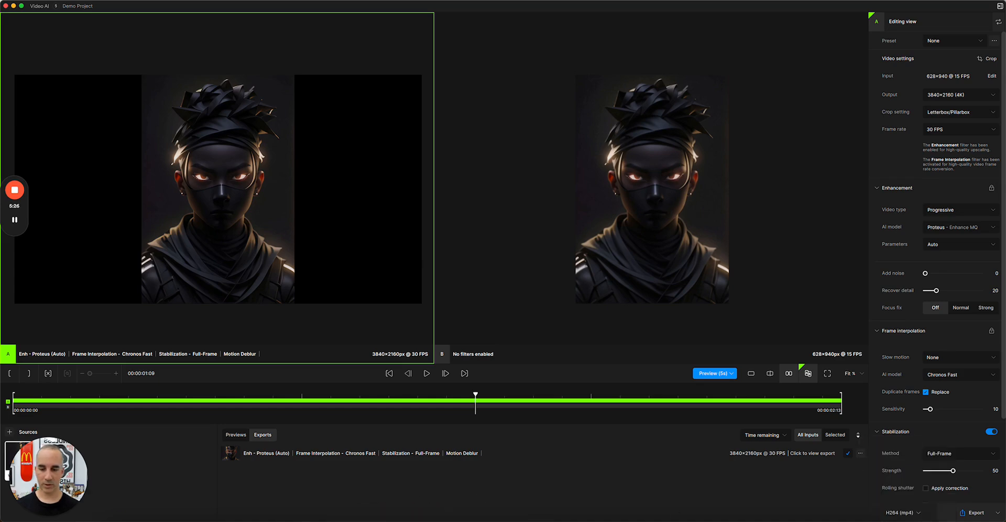
click(121, 513)
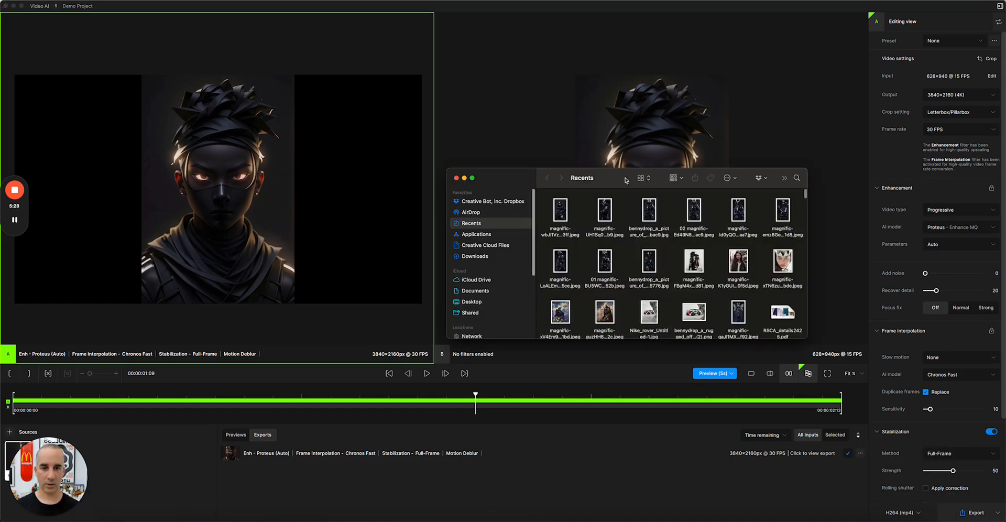
click(481, 256)
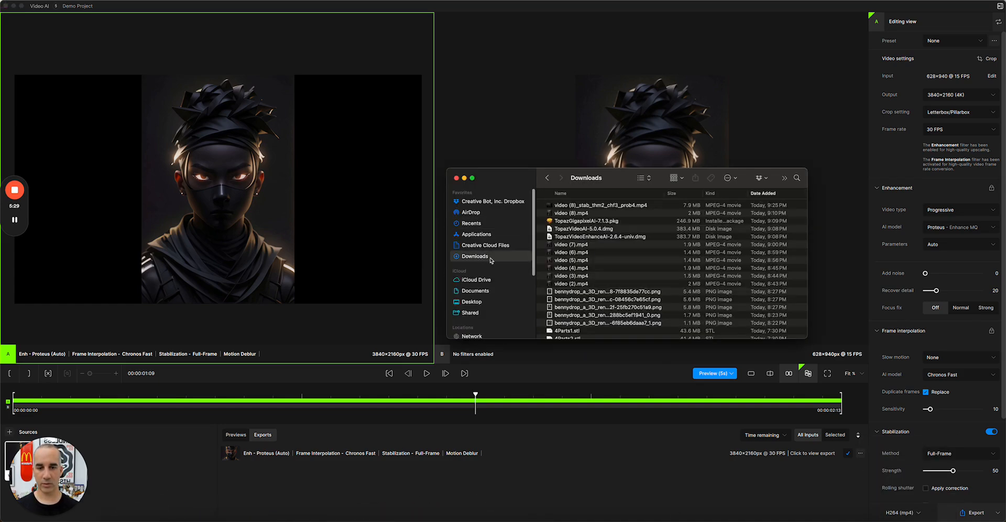
click(623, 207)
key(space)
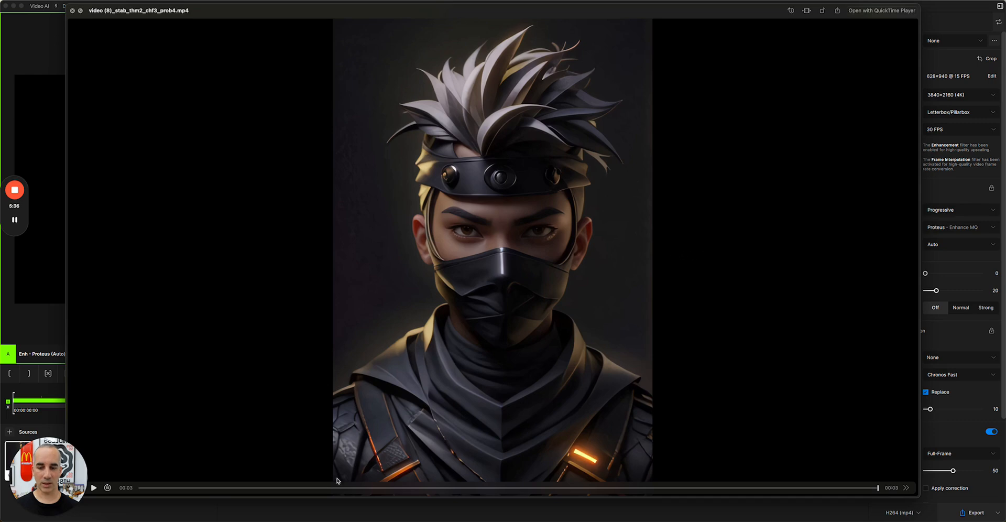
click(94, 488)
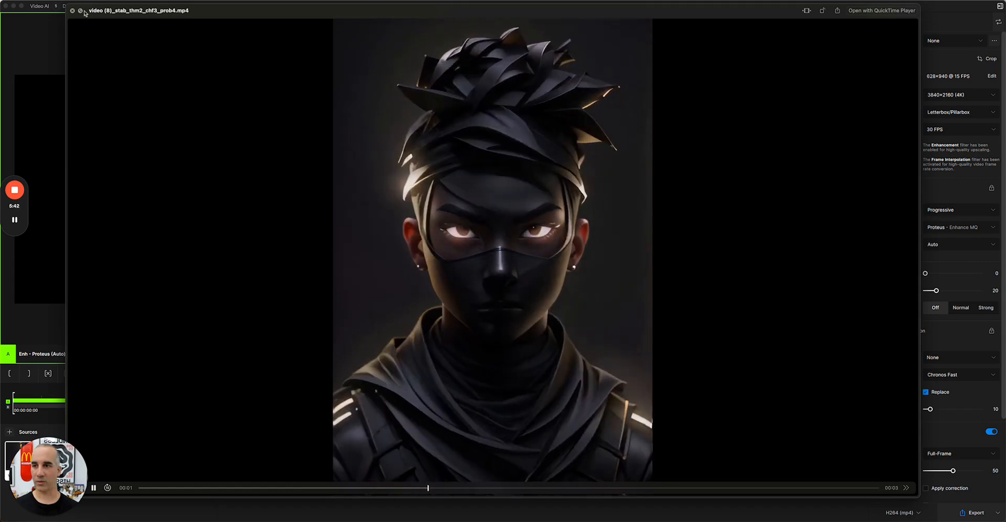
key(space)
Preview the original video (8).mp4 for comparison, then close the Finder window.
key(Down)
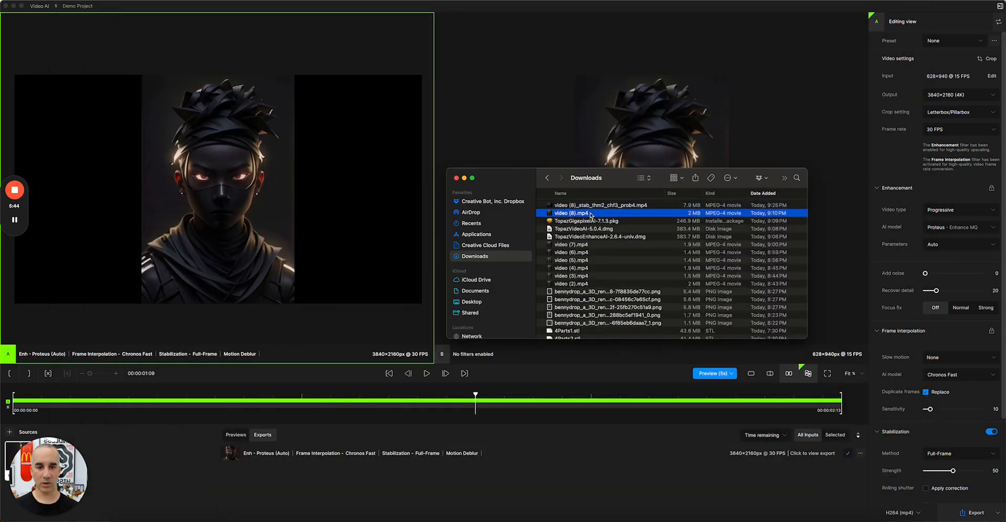
key(space)
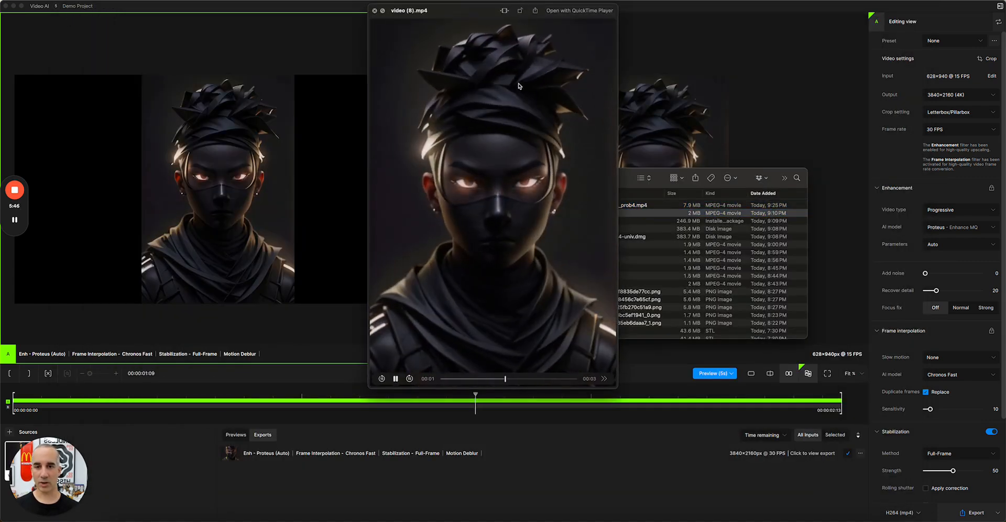
click(374, 11)
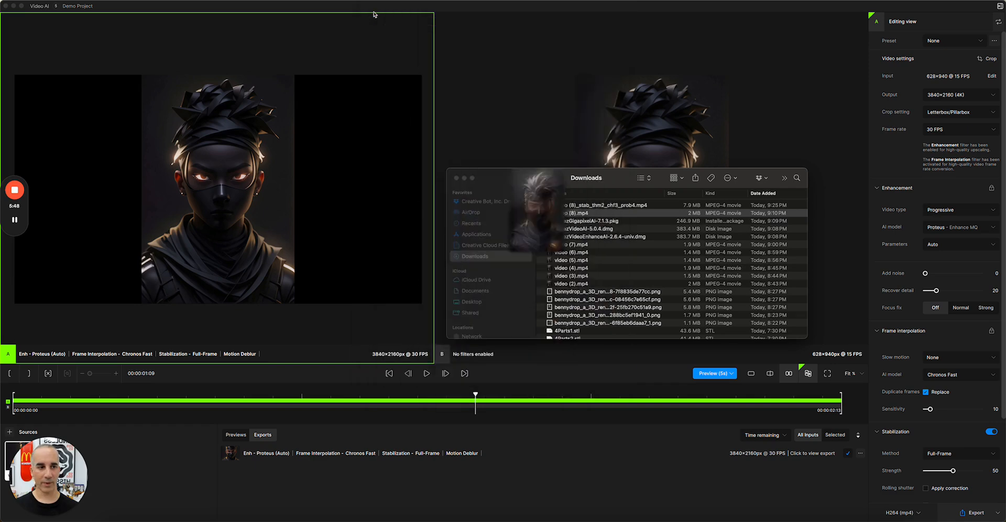
click(456, 178)
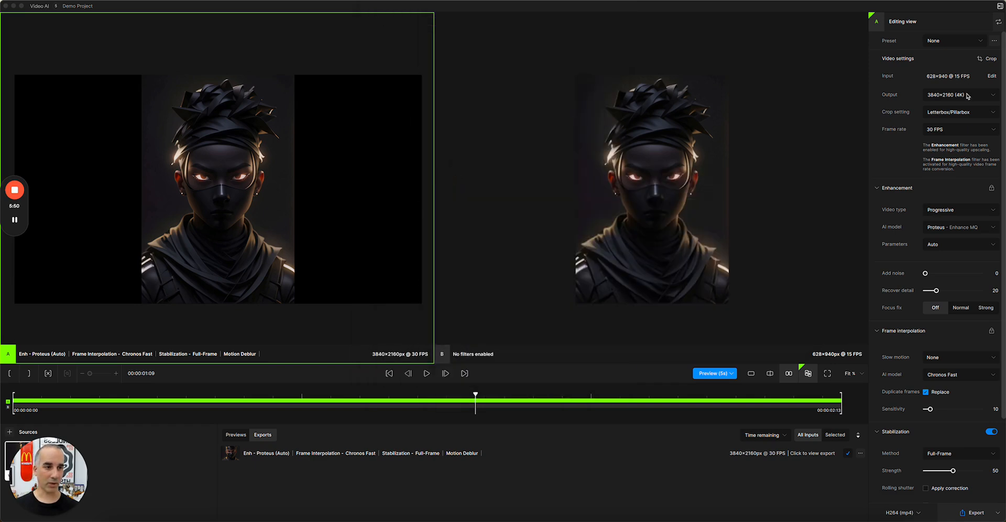
Set the output resolution of view A to 7680×4320 (8K).
click(968, 96)
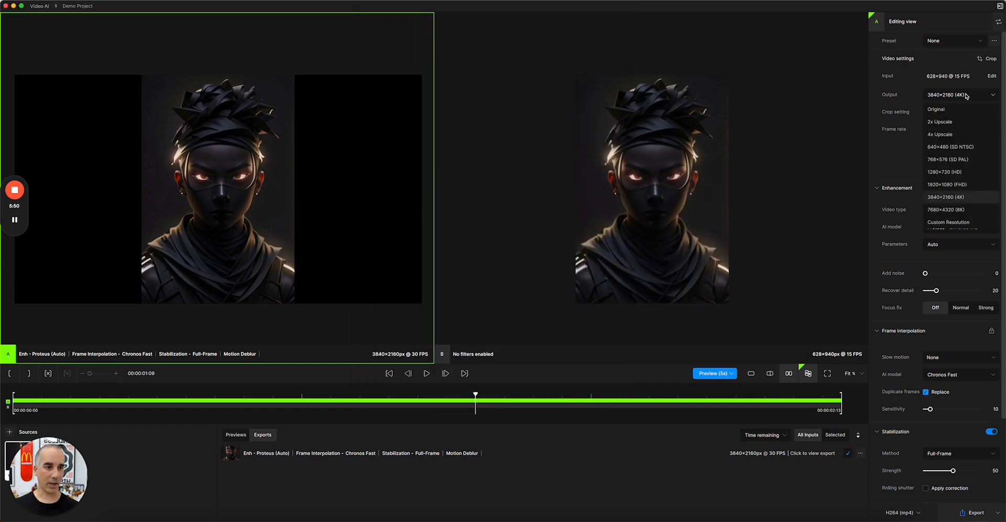
click(954, 210)
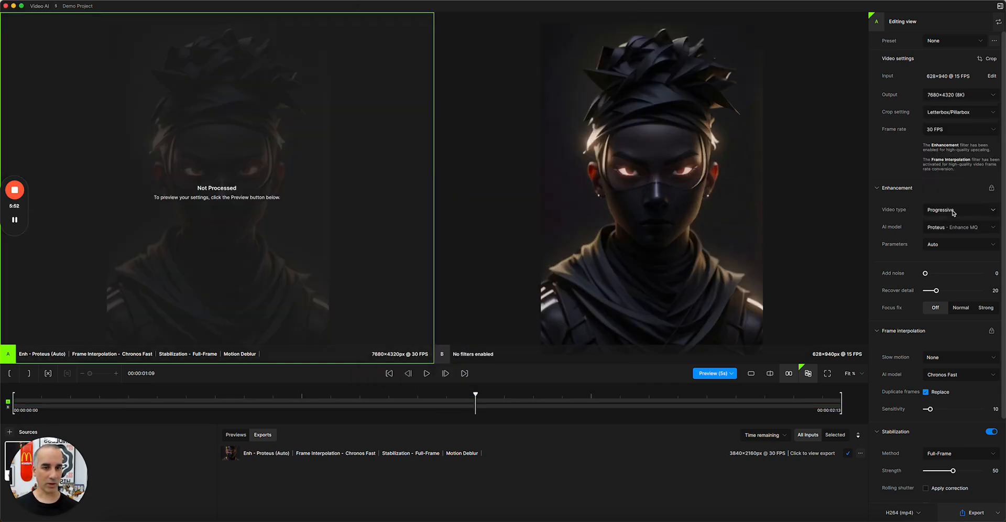
click(970, 97)
click(902, 143)
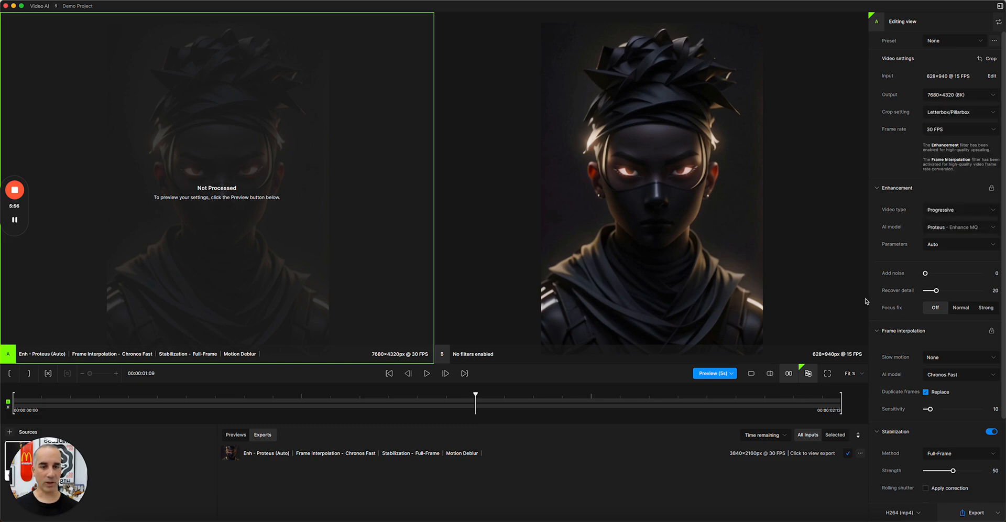